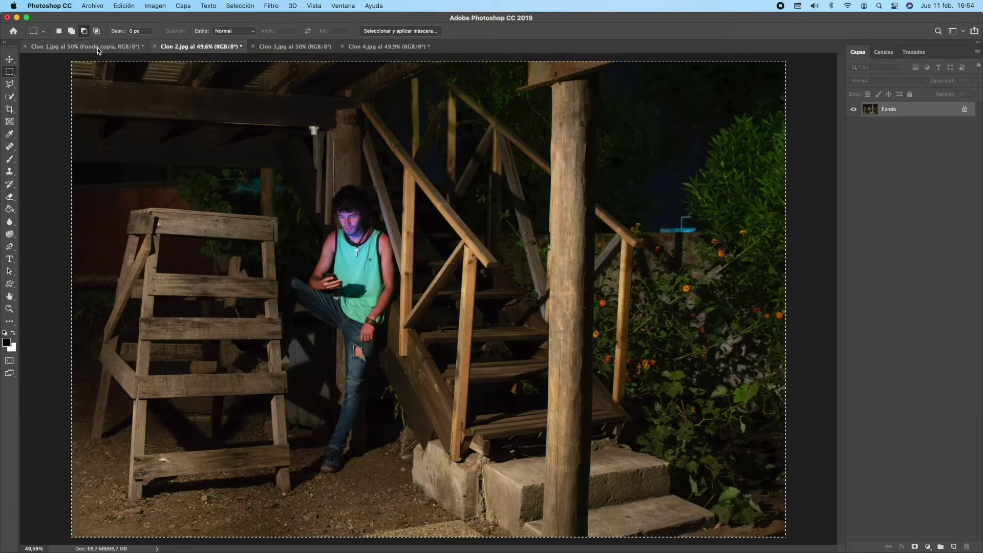
Step: Paste the copied Clon 2 photo as a new layer in Clon 1.jpg and compare it with the layer beneath
left_click(89, 48)
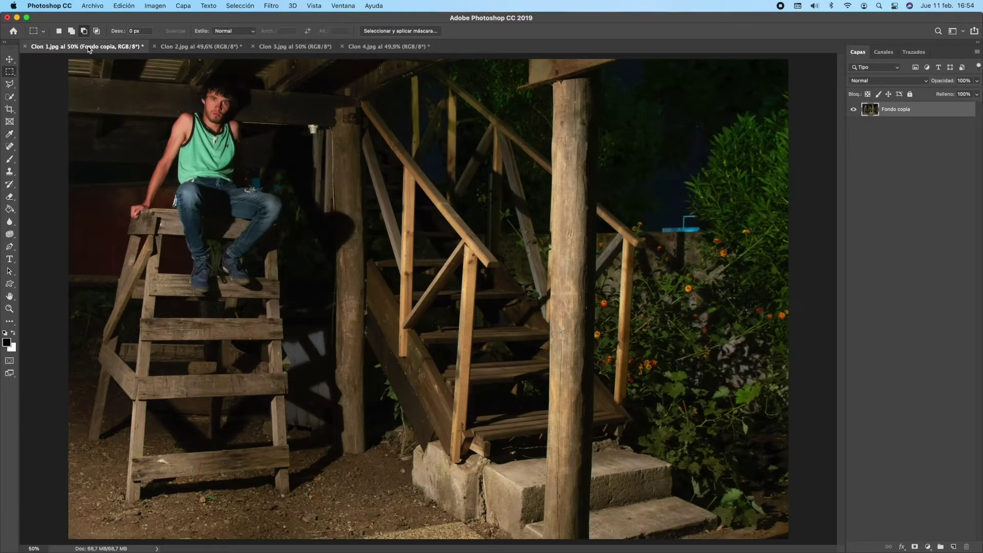
left_click(125, 6)
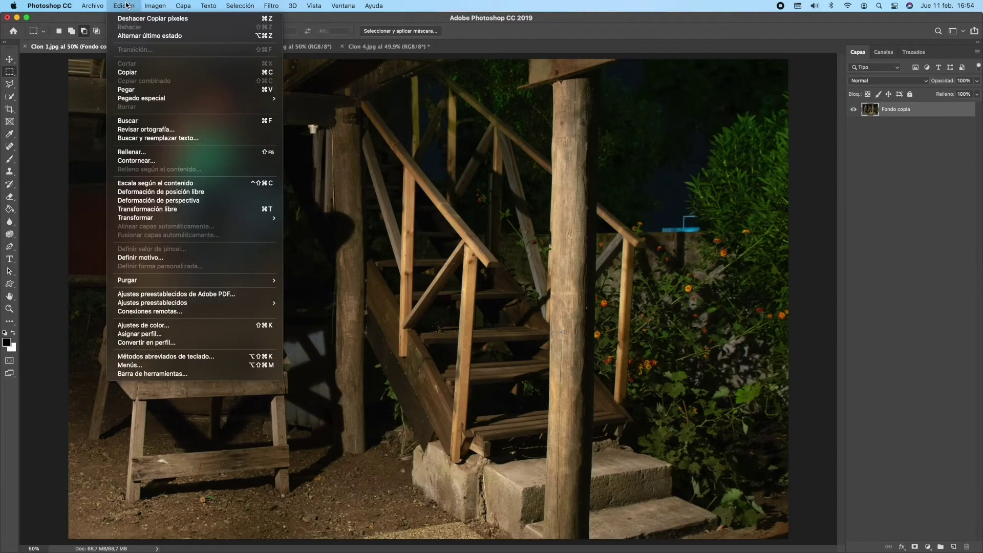
left_click(136, 91)
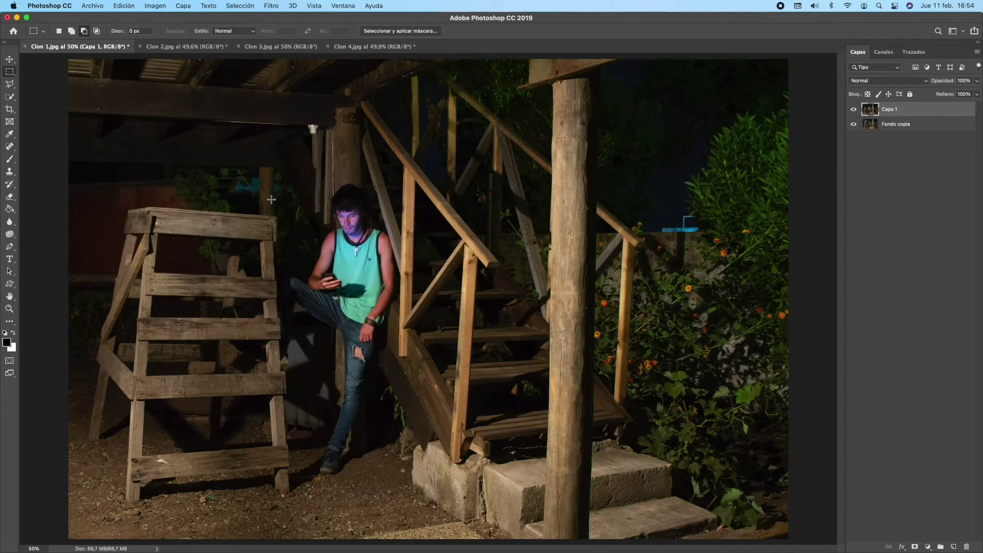
left_click(853, 110)
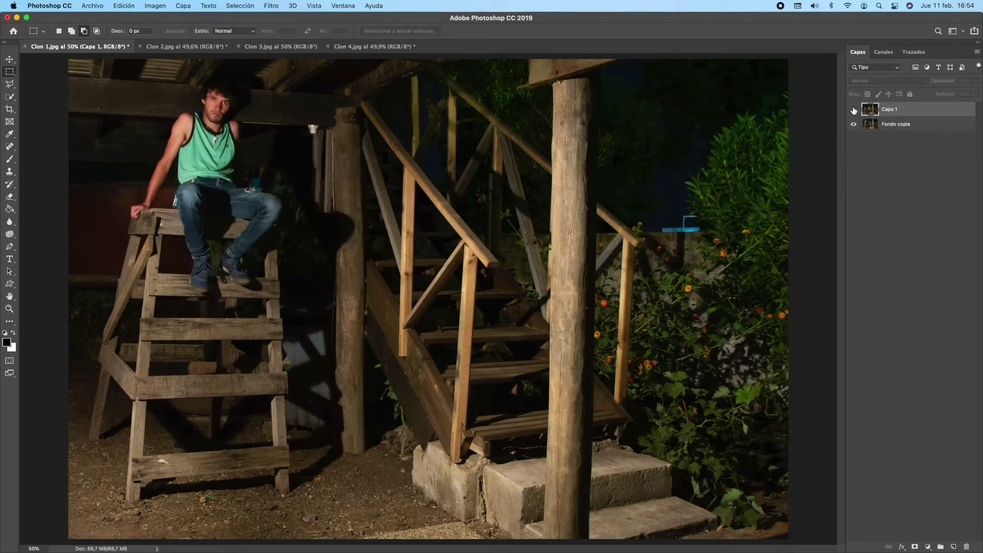
left_click(853, 110)
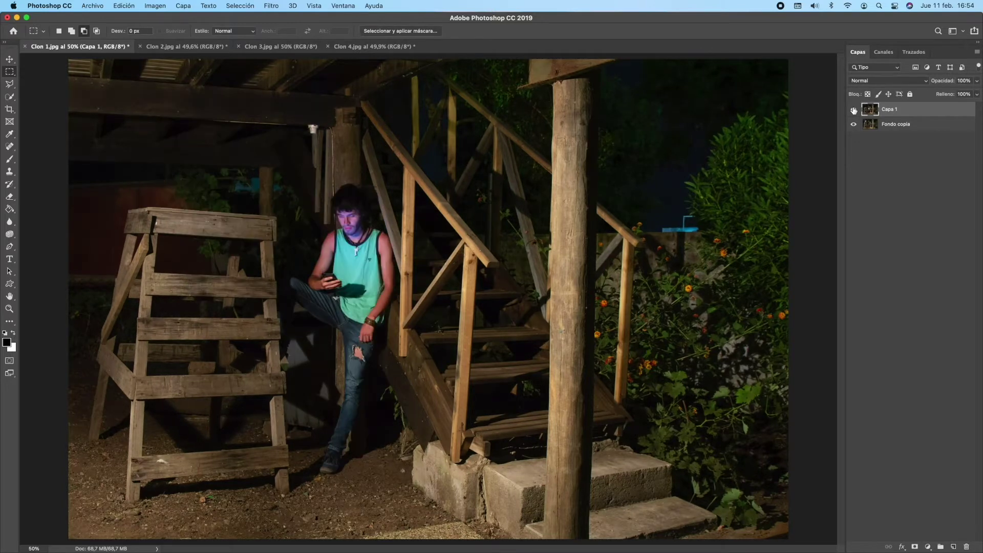
Step: Auto-align the Capa 1 and Fondo copia layers with the Automática projection and check the alignment by toggling Capa 1's visibility
left_click(899, 125, "shift")
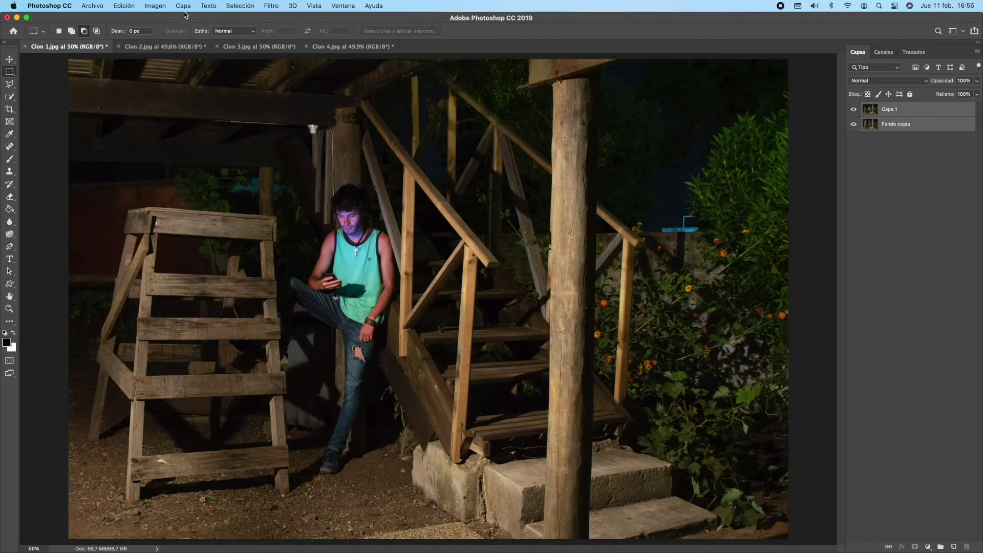
left_click(128, 6)
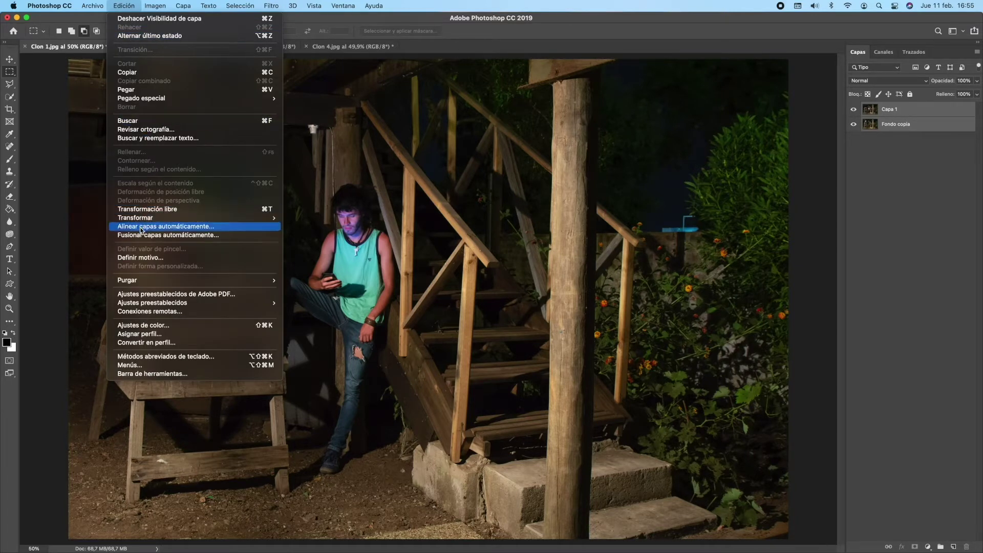
left_click(160, 227)
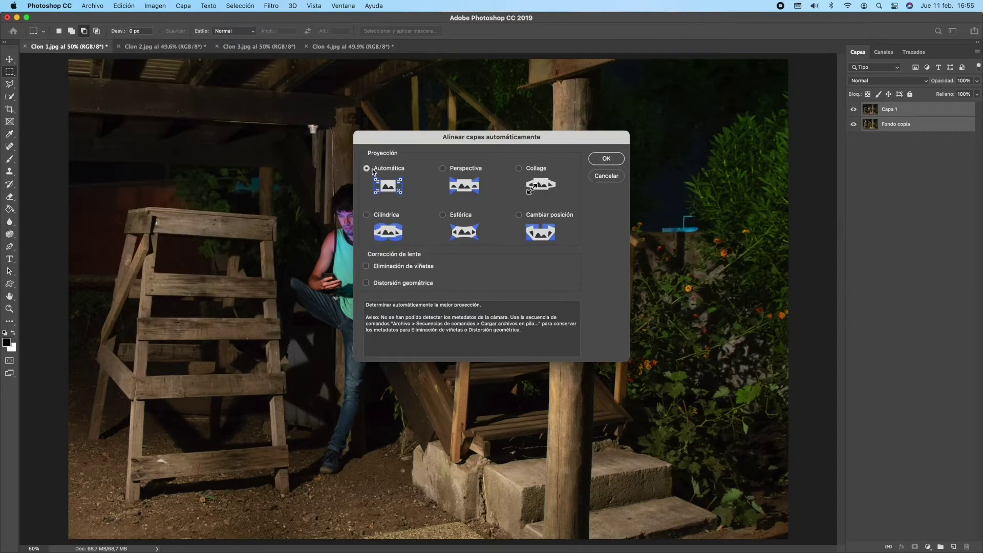
left_click(607, 158)
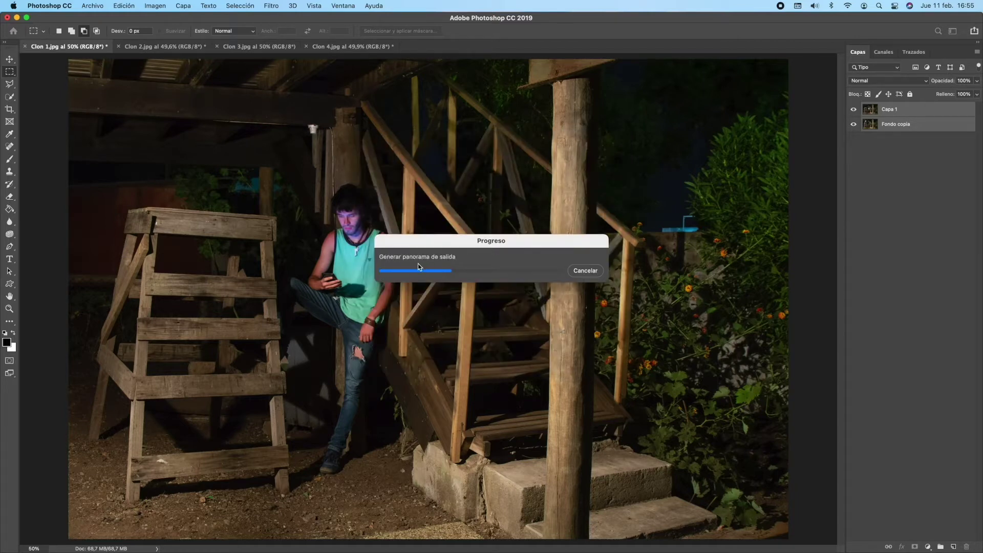
left_click(854, 110)
left_click(854, 110)
left_click(854, 110)
left_click(853, 110)
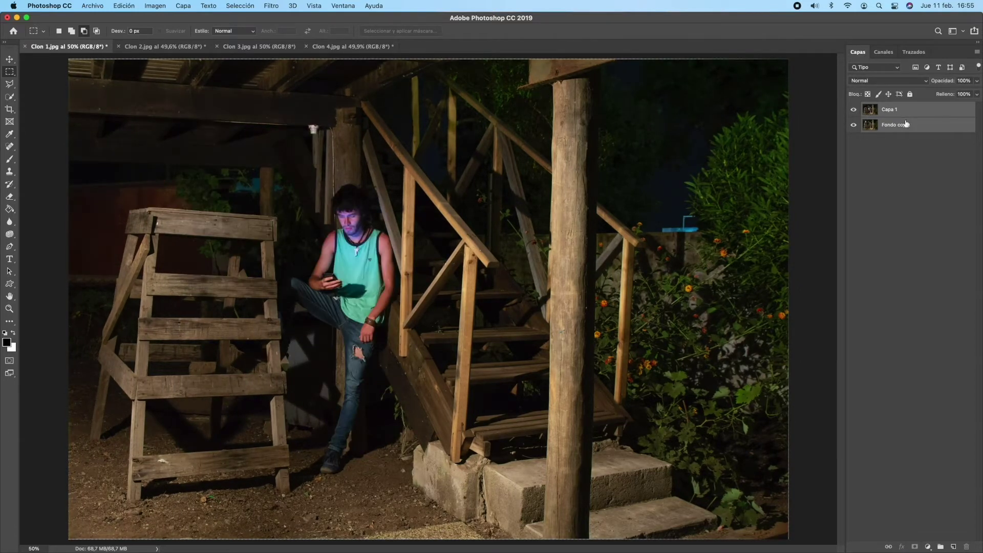
Step: Select only the Capa 1 layer and lower its opacity to 61%
left_click(915, 147)
left_click(916, 111)
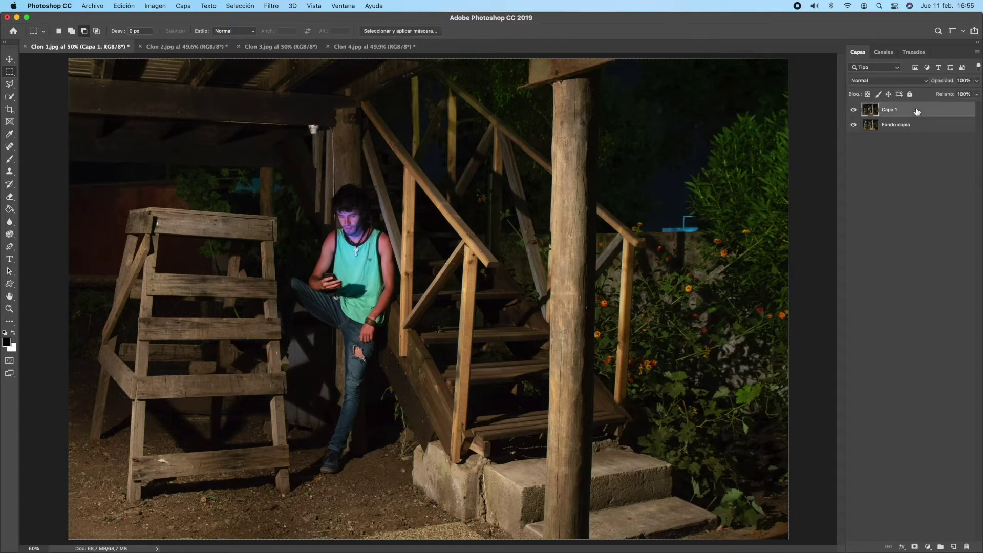
left_click(977, 82)
left_click_drag(977, 95, 957, 95)
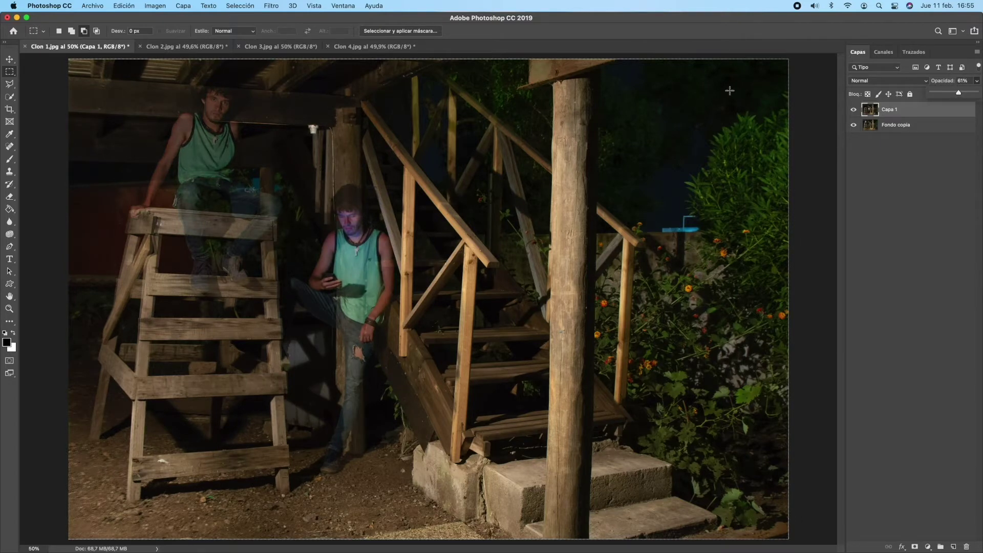
Step: Delete a full-height rectangular strip of Capa 1 over the man seated on the wooden ladder, then clear the selection
left_click(9, 73)
left_click_drag(65, 58, 277, 541)
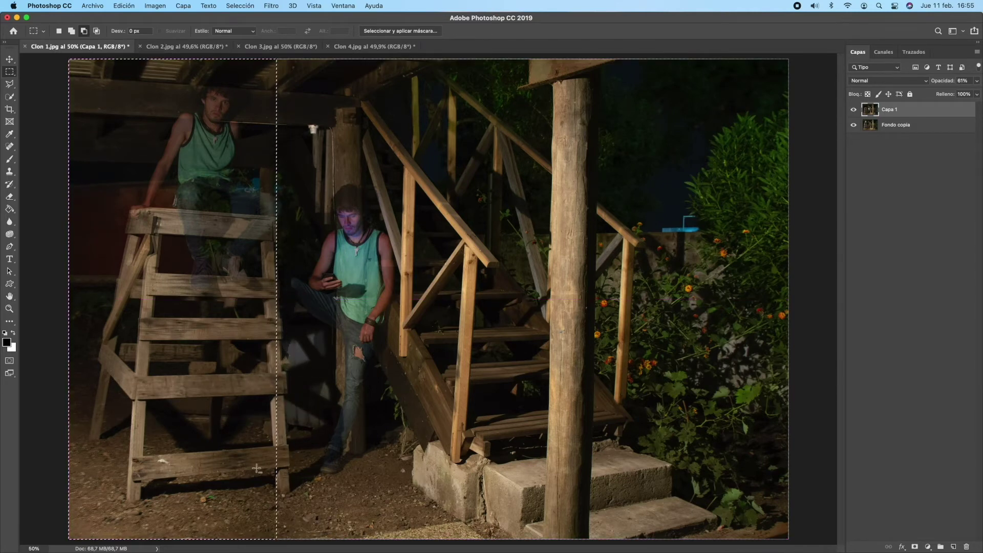
left_click(129, 6)
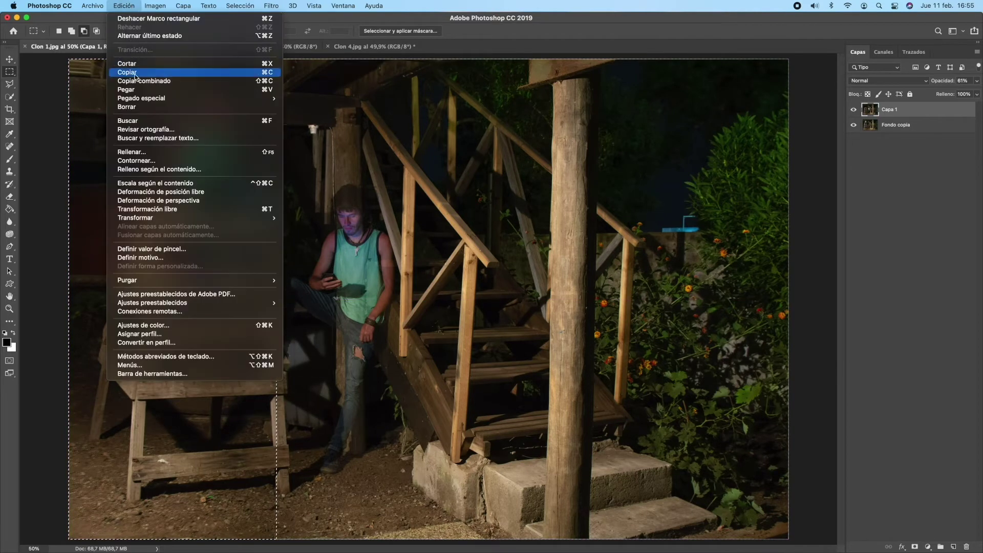
left_click(134, 106)
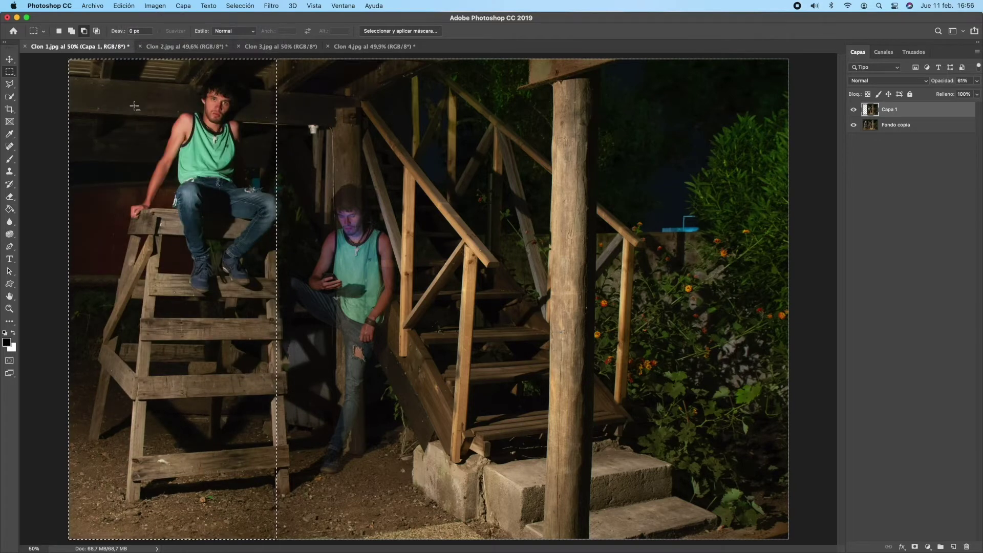
left_click(237, 6)
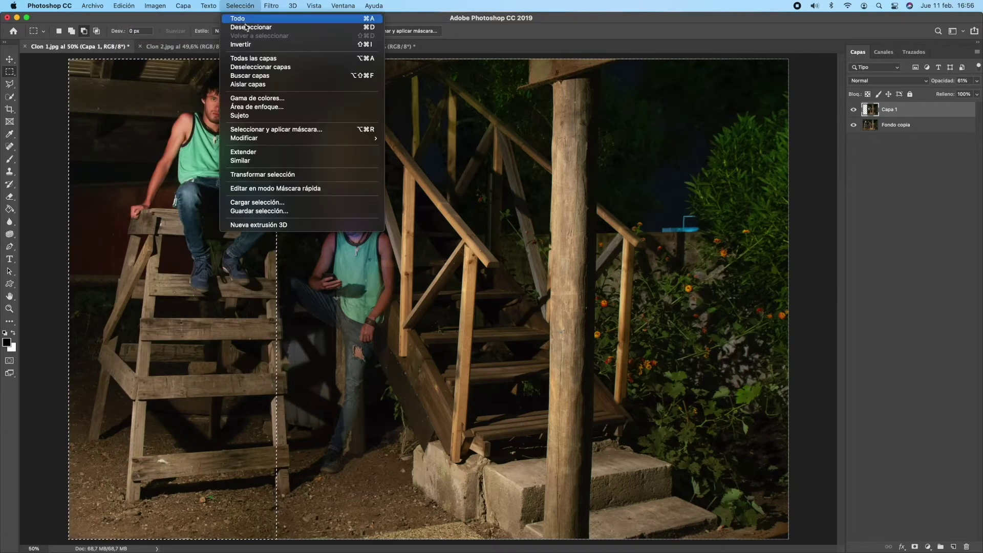
left_click(262, 29)
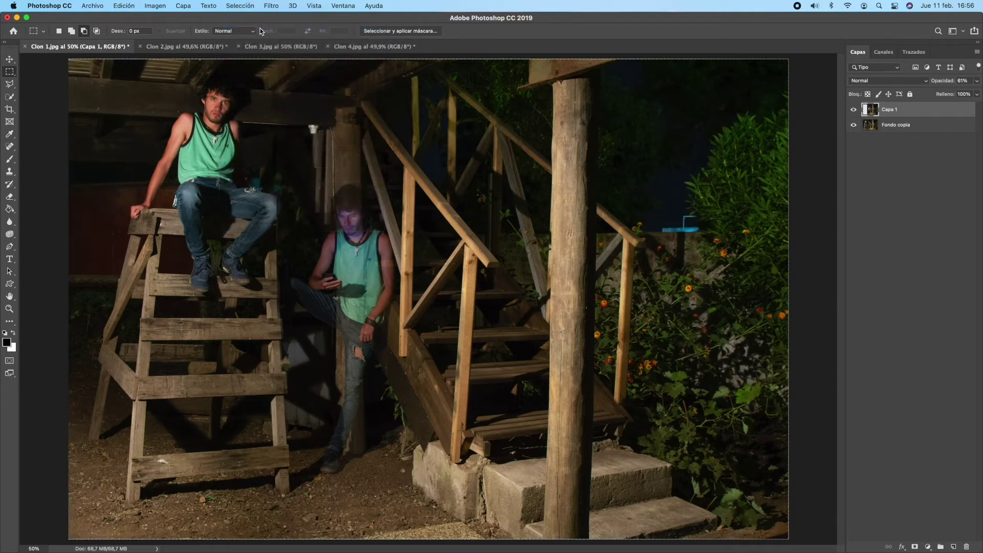
Step: Delete a small rectangle of Capa 1 beside the seated man's knee and clear the selection
left_click_drag(259, 168, 300, 260)
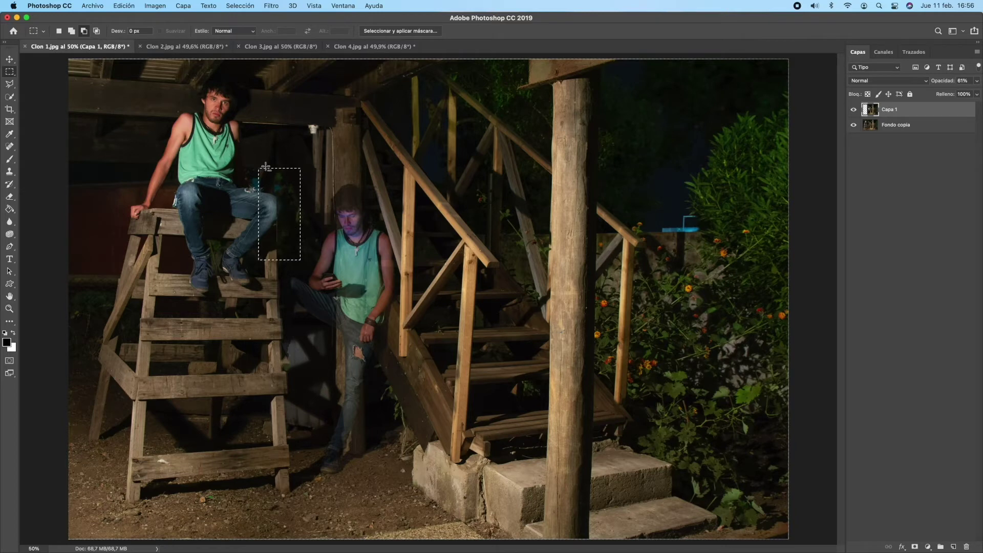
left_click(124, 6)
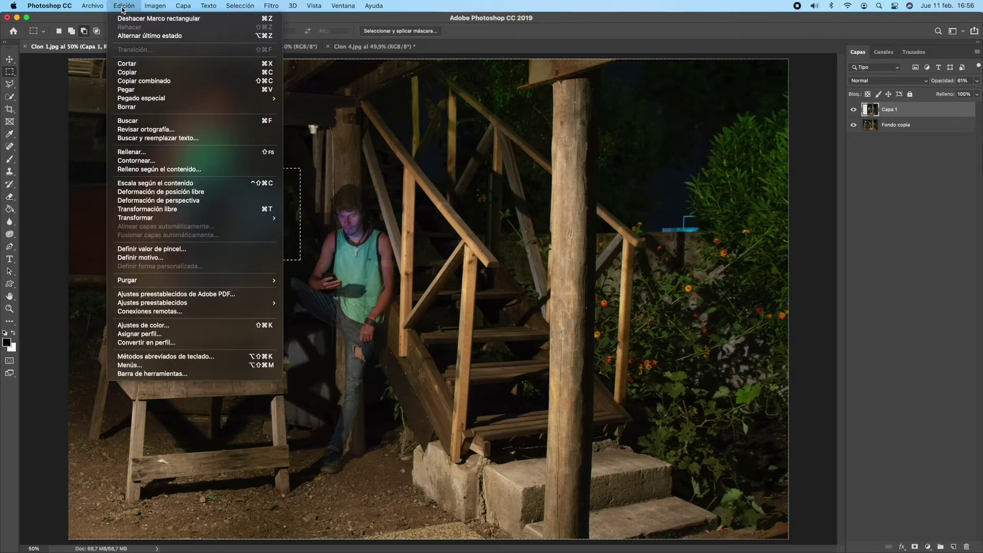
left_click(134, 110)
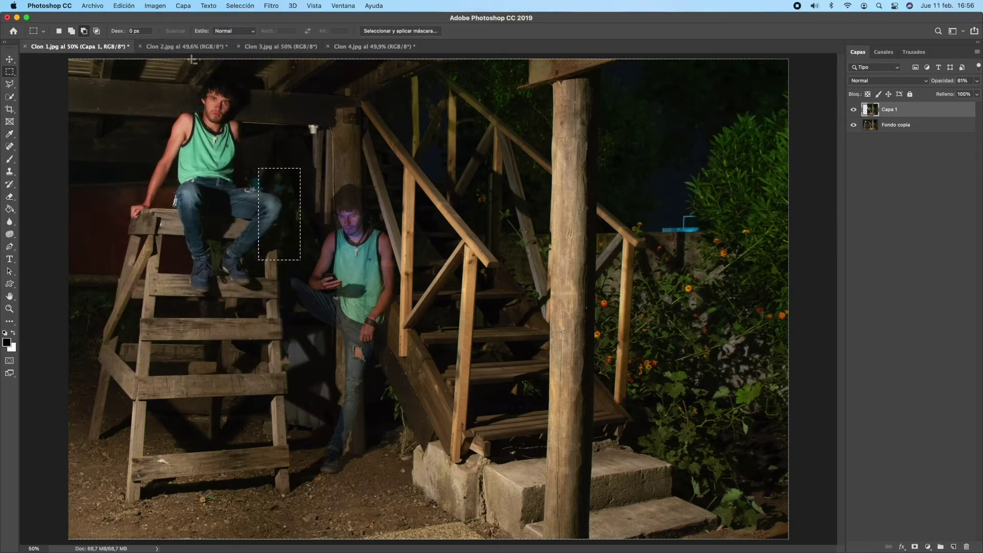
left_click(240, 6)
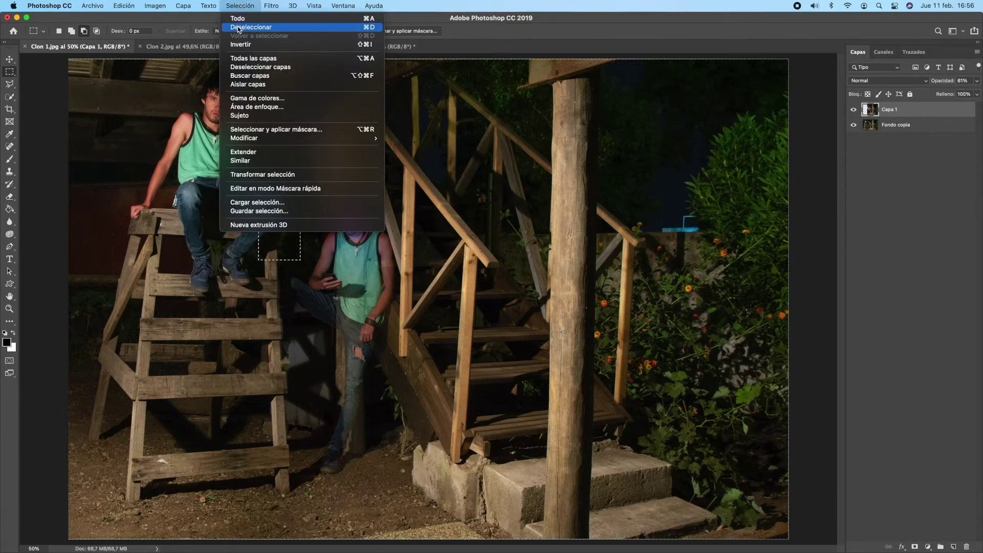
left_click(239, 28)
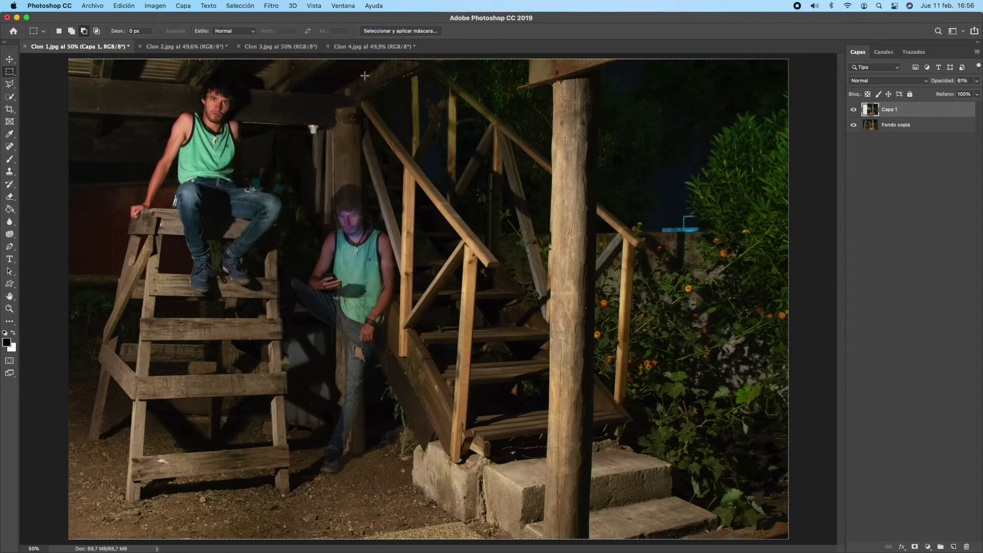
Step: Restore Capa 1 to 100% opacity, merge it down into Fondo copia and check the merged layer
left_click(978, 81)
left_click_drag(961, 94, 981, 94)
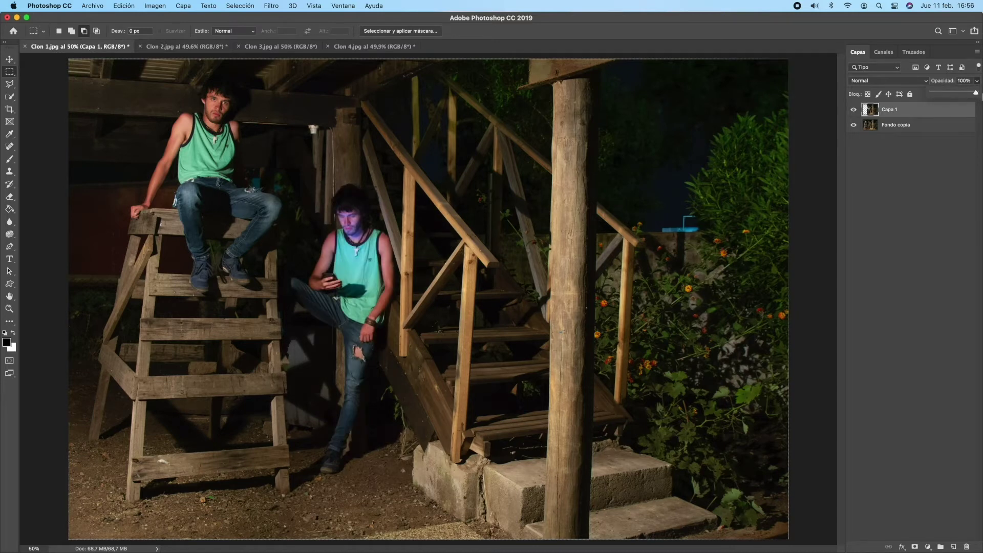
left_click(902, 115)
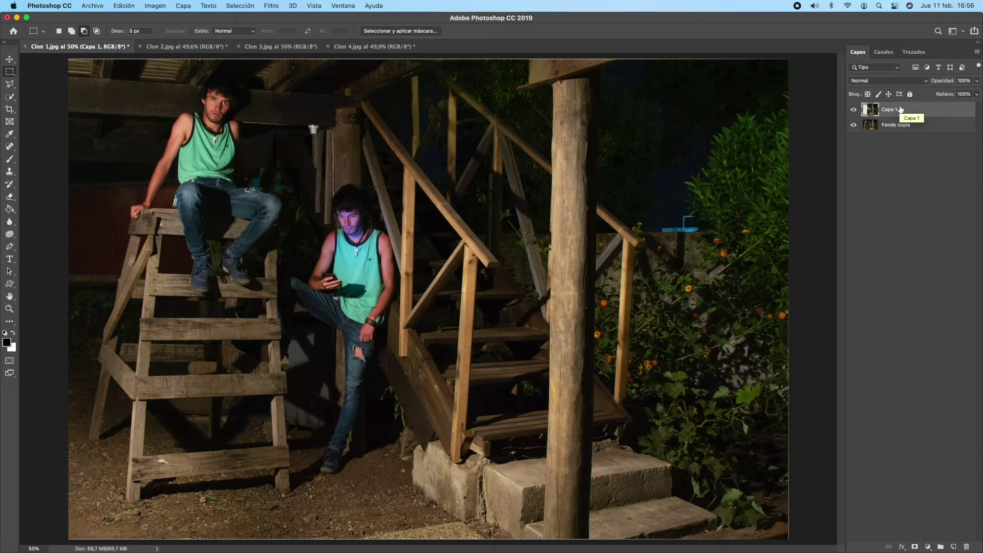
key("super+e")
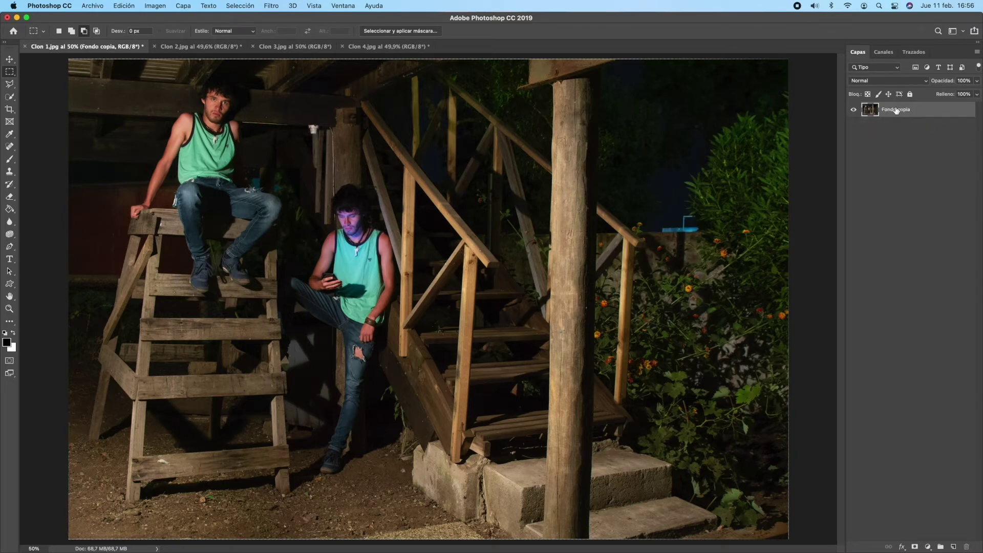
left_click(853, 111)
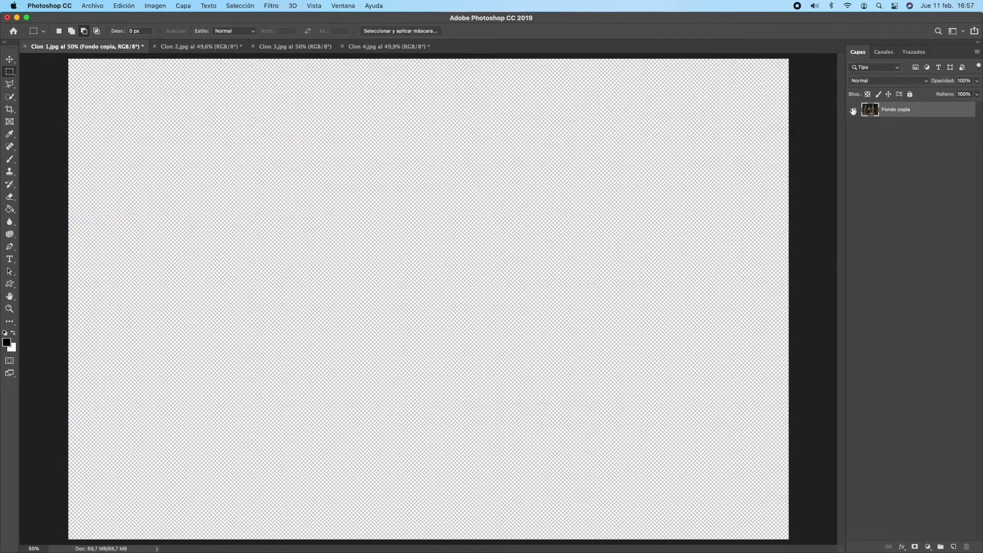
left_click(853, 111)
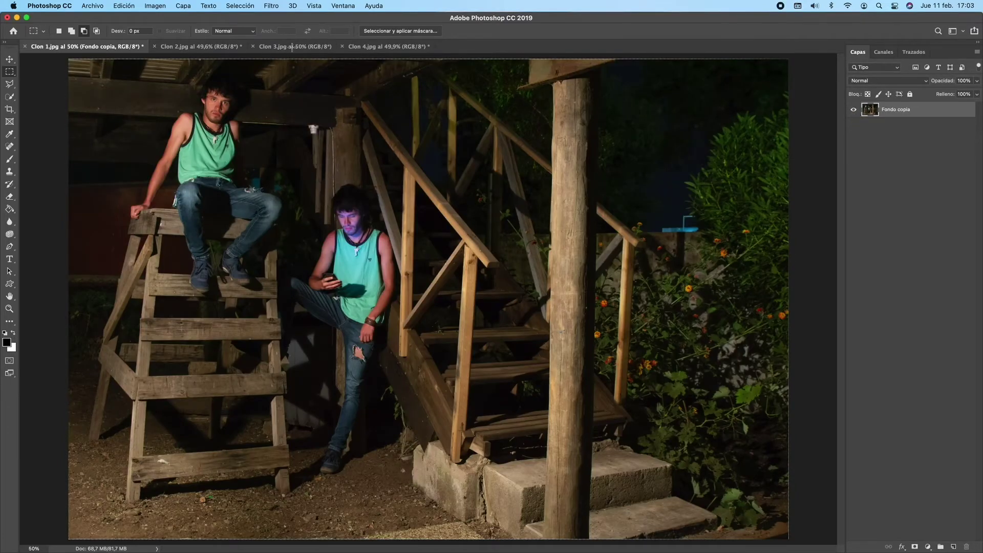
Step: Copy the entire Clon 3.jpg photo and paste it as a new layer in Clon 1.jpg
left_click(289, 47)
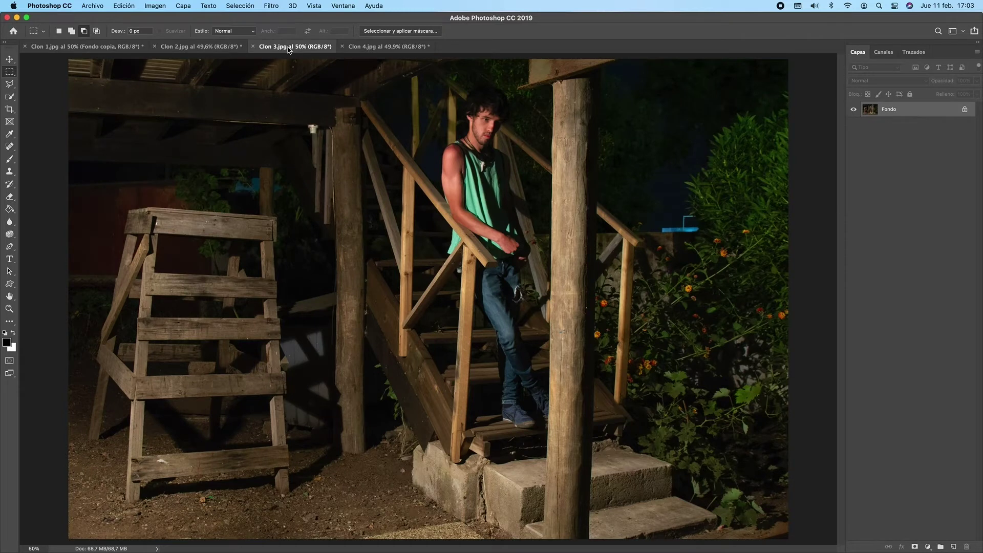
left_click(238, 6)
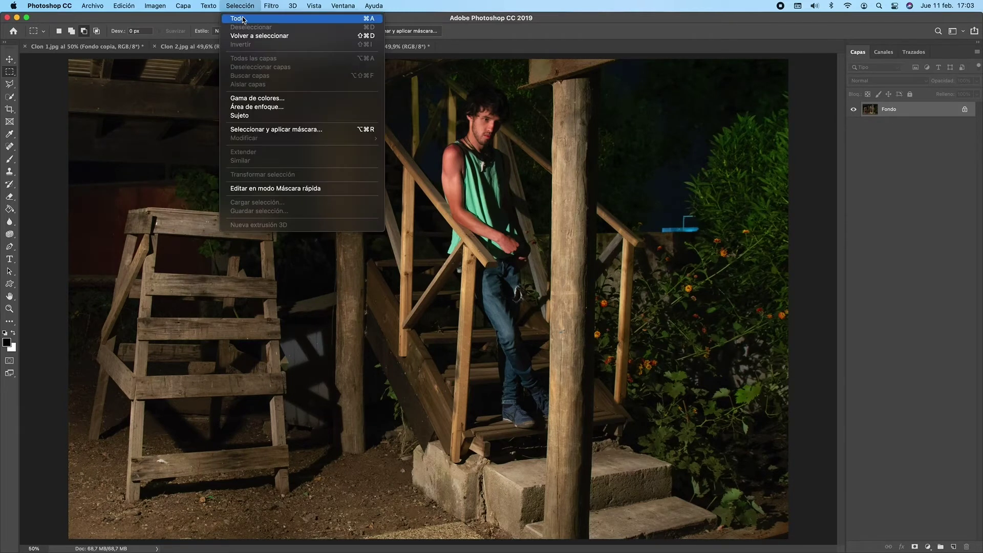
left_click(371, 20)
left_click(128, 8)
left_click(130, 75)
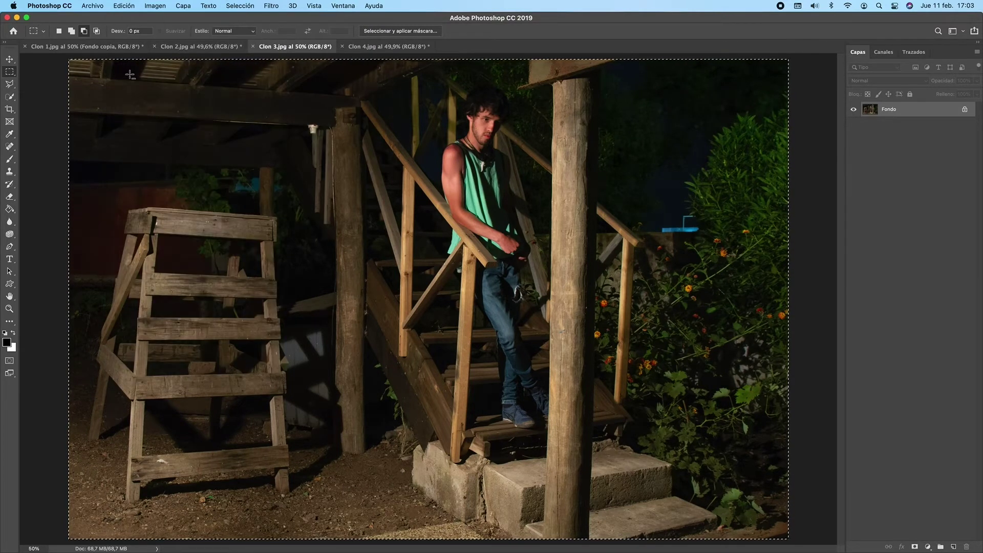
left_click(84, 46)
left_click(128, 7)
left_click(185, 91)
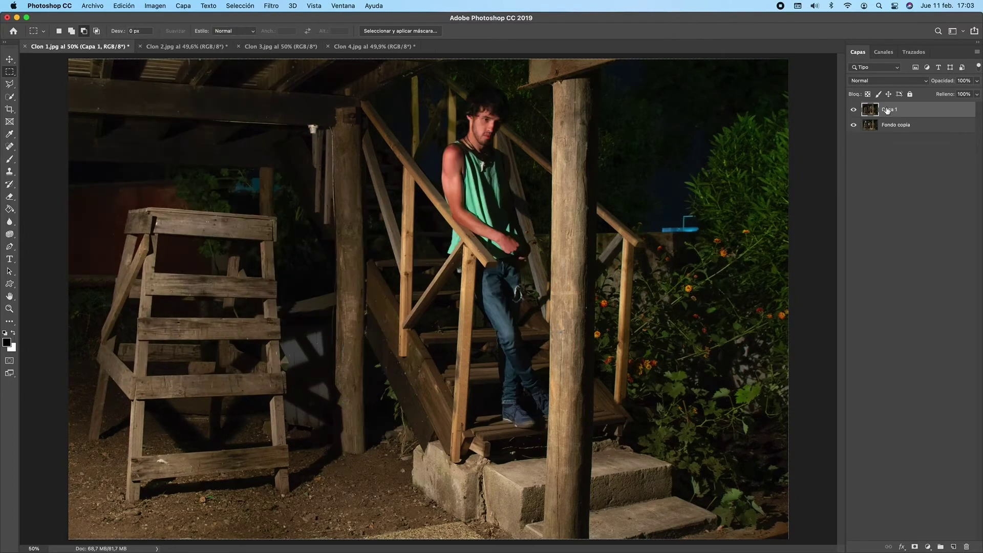
Step: Auto-align the pasted Clon 3 layer with Fondo copia using the Automática projection
left_click(896, 126, "shift")
left_click(124, 6)
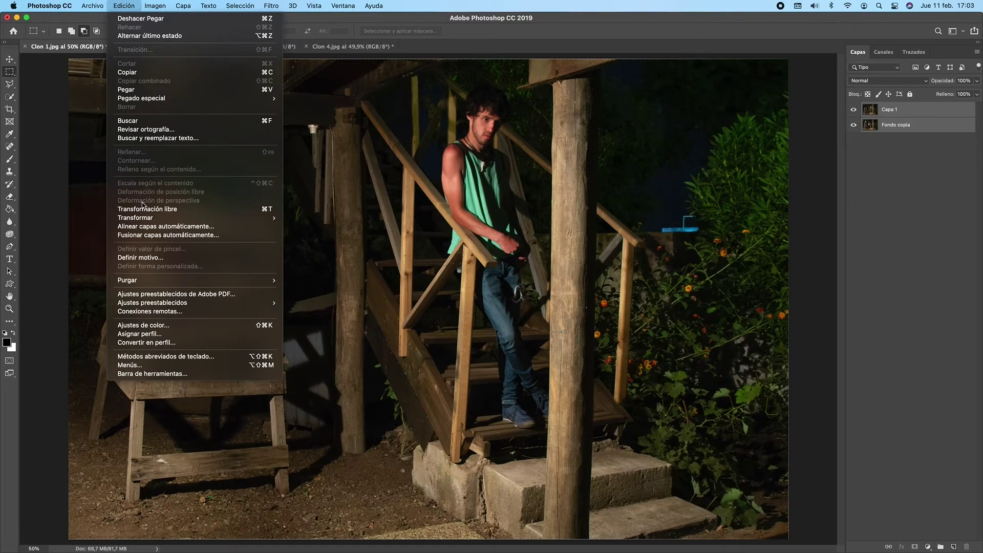
left_click(163, 227)
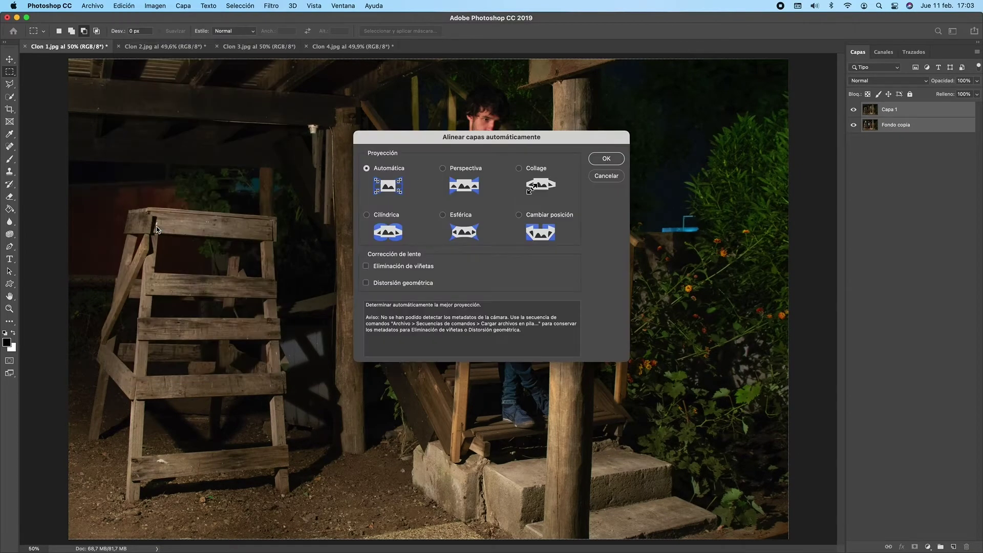
left_click(606, 157)
Step: Select Capa 1, compare it with the layer beneath and reduce its opacity to 64%
left_click(907, 110)
left_click(853, 110)
left_click(854, 110)
left_click(978, 81)
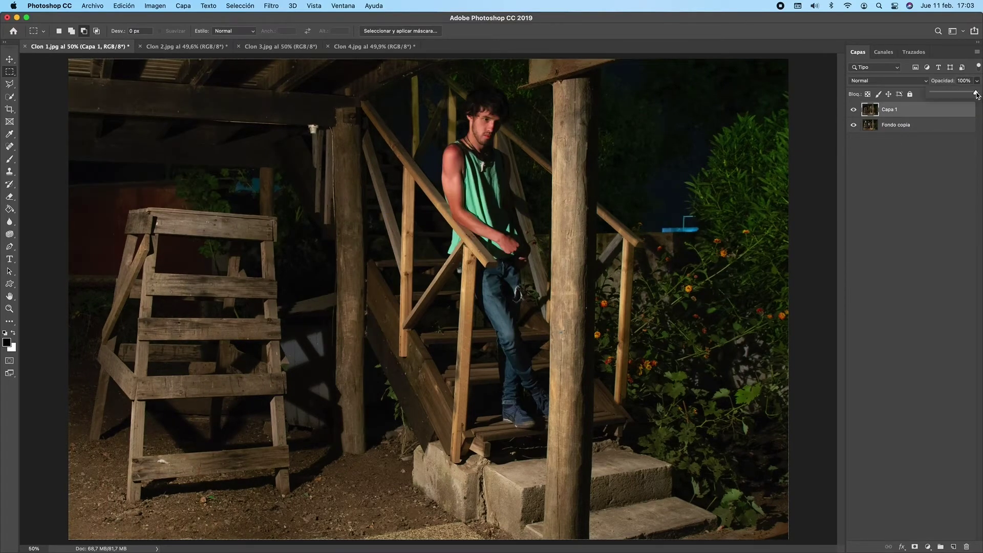
left_click_drag(978, 93, 960, 92)
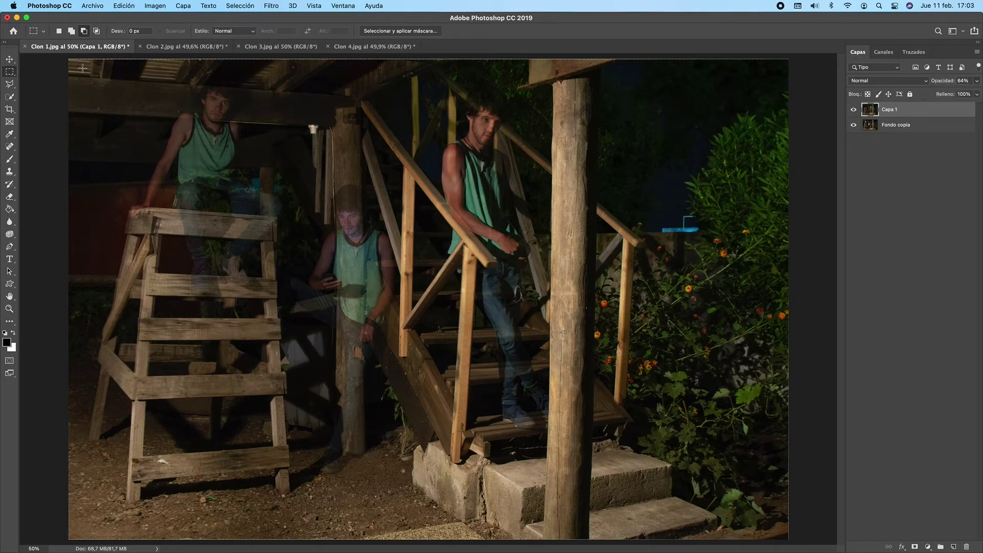
Step: Select Capa 1's full-height area to the left of the staircase, delete it to expose the two clones beneath, and deselect
left_click_drag(68, 59, 406, 551)
left_click(124, 5)
left_click(137, 107)
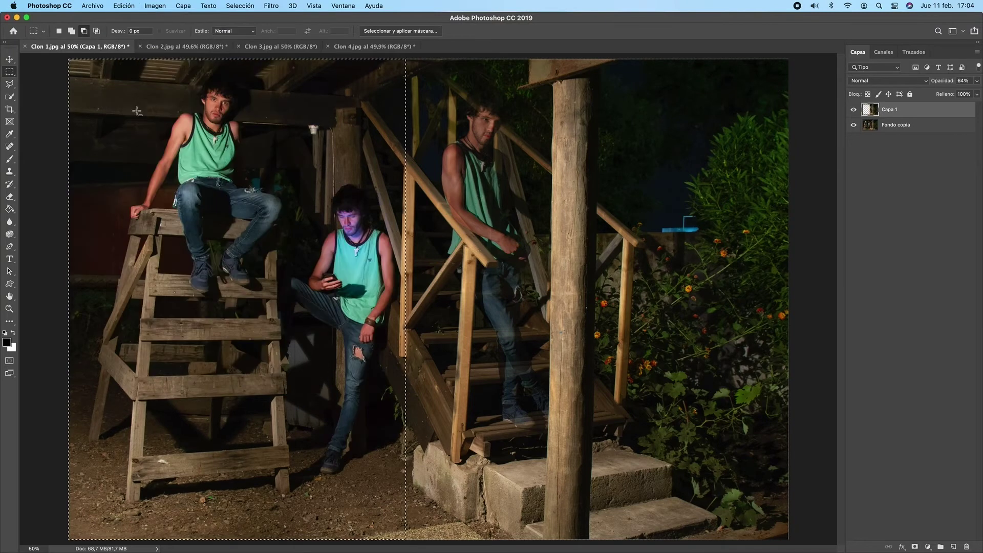
left_click(241, 5)
left_click(246, 28)
Step: Restore Capa 1 to 100% opacity and merge it down into Fondo copia
left_click(977, 80)
left_click_drag(968, 93, 979, 93)
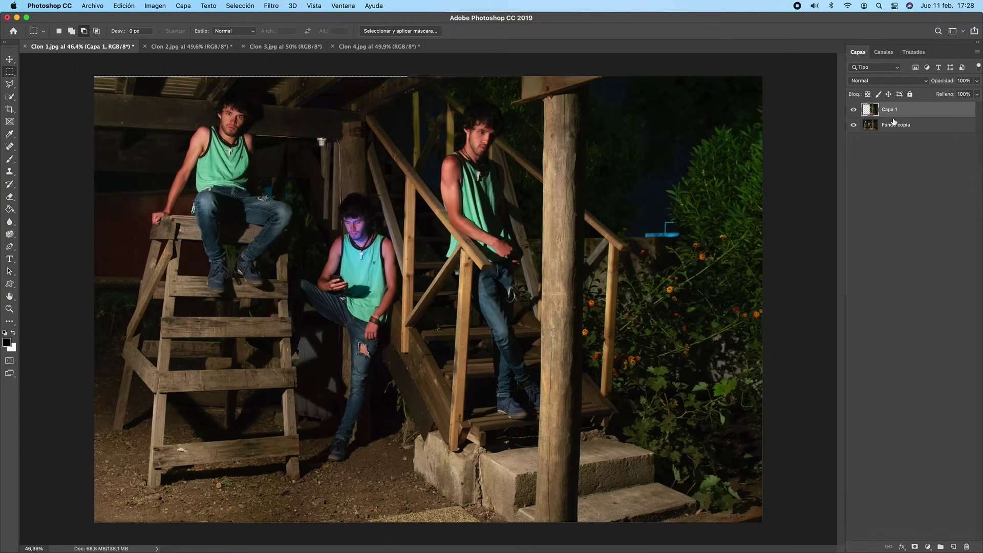
key("super+e")
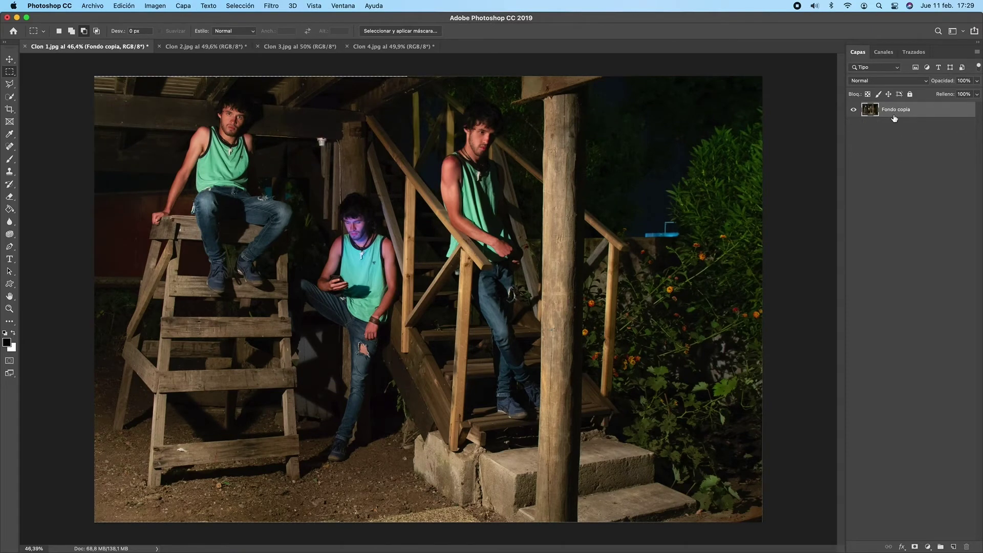
Step: Copy the entire Clon 4.jpg photo and paste it as a new layer in Clon 1.jpg
left_click(381, 50)
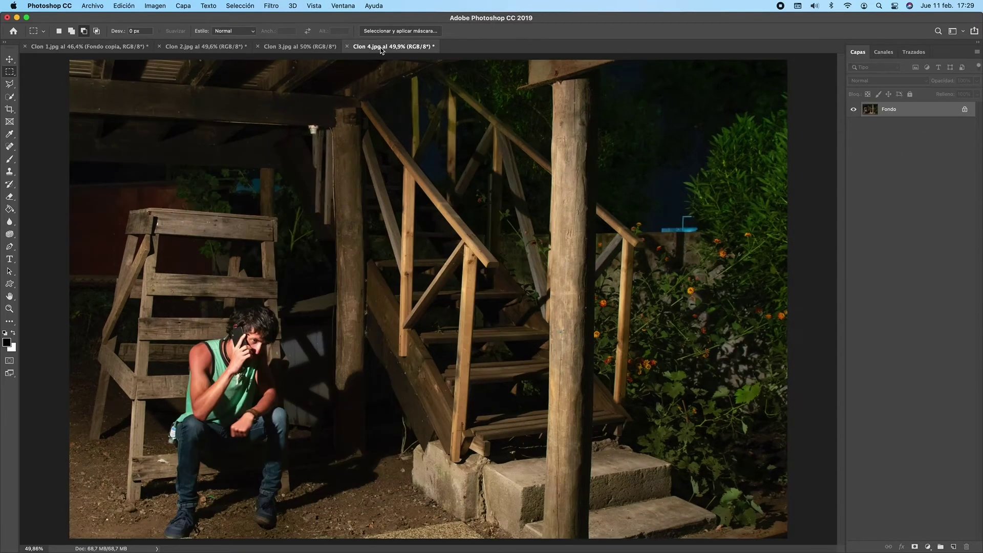
left_click(60, 47)
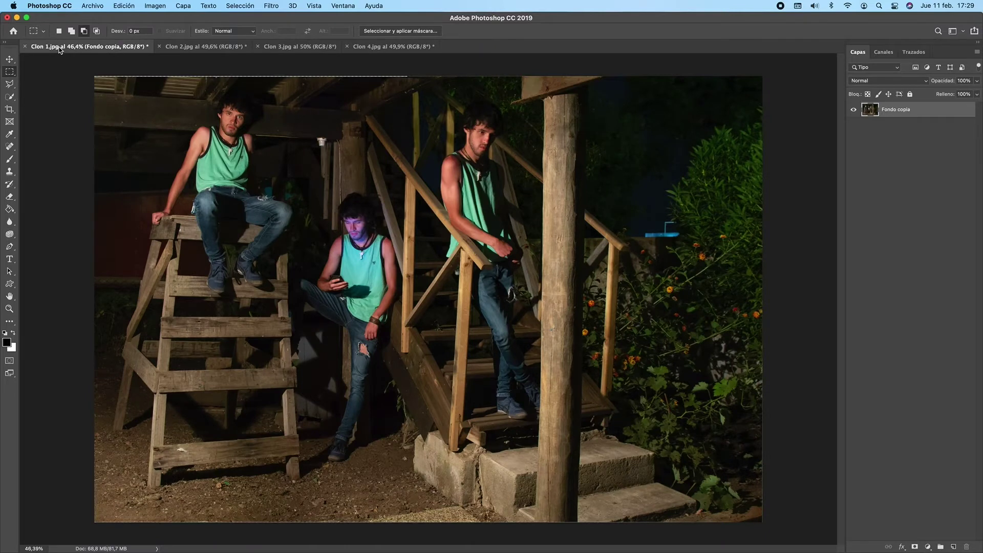
key("super+v")
Step: Auto-align the pasted Clon 4 layer with Fondo copia using the Automática projection
left_click(900, 127, "shift")
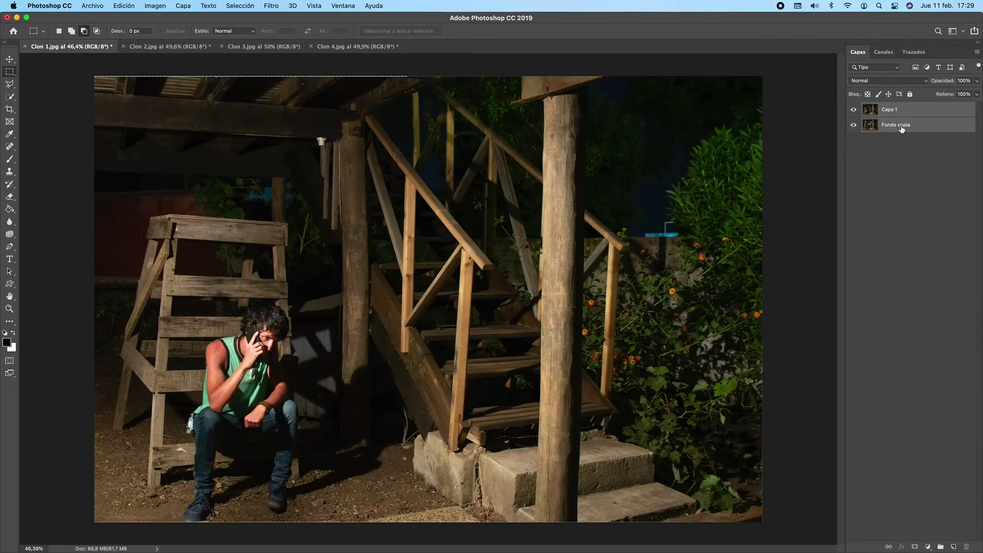
left_click(124, 8)
left_click(146, 227)
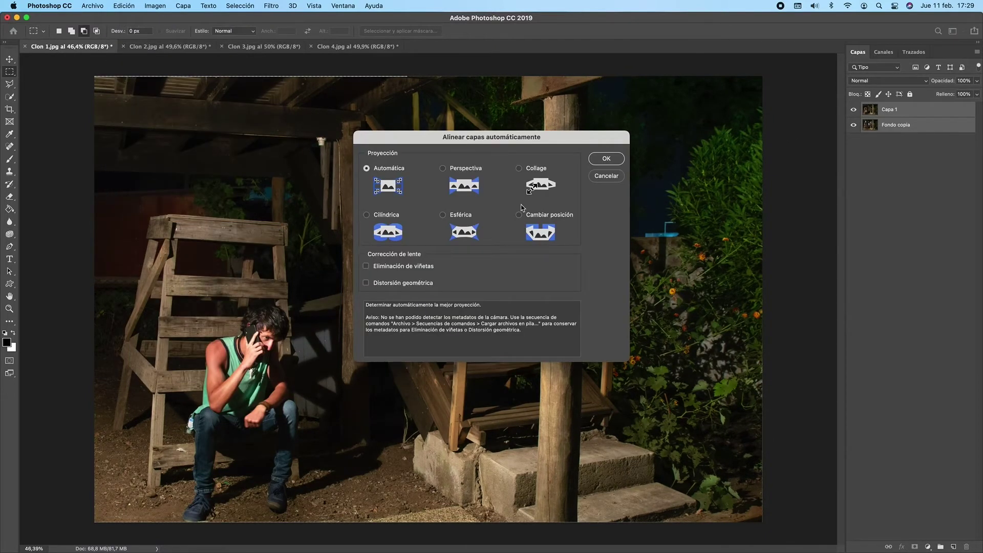
left_click(606, 159)
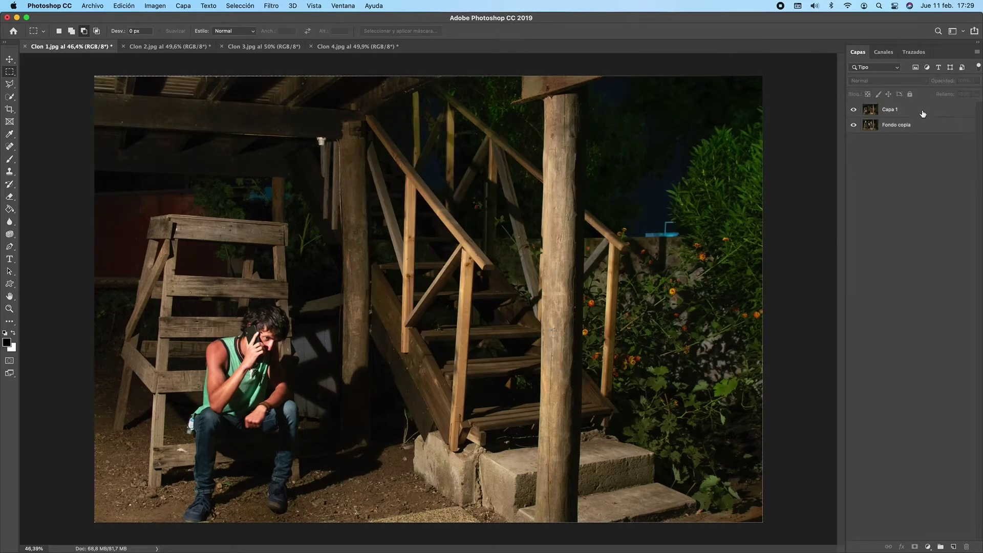
Step: Lower Capa 1's opacity to 71%, then select and delete its areas covering the three clones beneath, keeping the man on the phone
left_click(890, 109)
key("7")
key("4")
mouse_move(94, 225)
left_mouse_down()
mouse_move(190, 326)
mouse_move(179, 527)
mouse_move(97, 228)
left_mouse_up()
mouse_move(95, 312)
left_mouse_down()
mouse_move(109, 328)
mouse_move(297, 90)
mouse_move(297, 76)
mouse_move(564, 415)
mouse_move(569, 531)
left_mouse_up()
key("Delete")
key("Delete")
key("ctrl+d")
left_click_drag(977, 81, 962, 96)
Step: Return Capa 1 to 100% opacity while cleaning the edges around the phoning man with the Eraser, and merge it into Fondo copia
key("e")
scroll(293, 328, "up", 5)
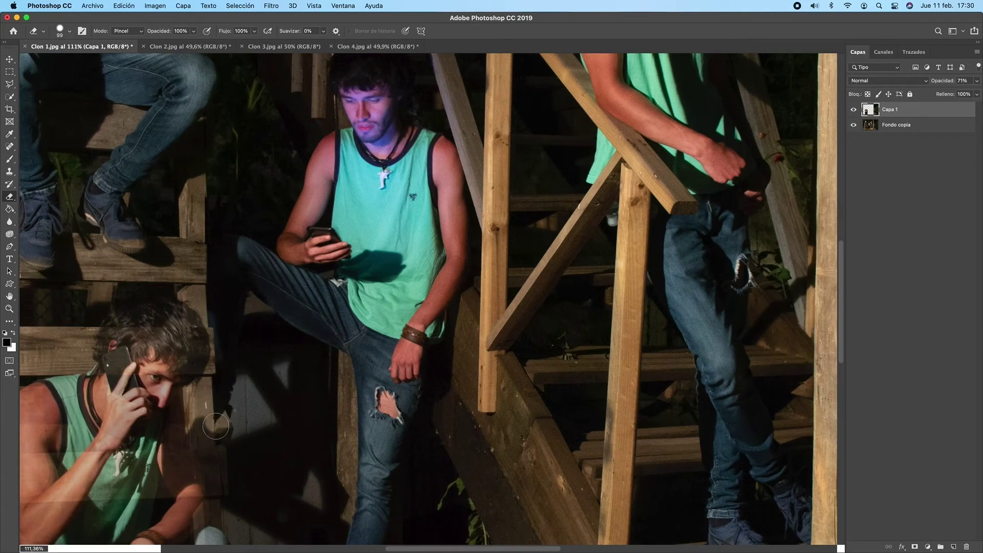
left_click_drag(977, 80, 976, 93)
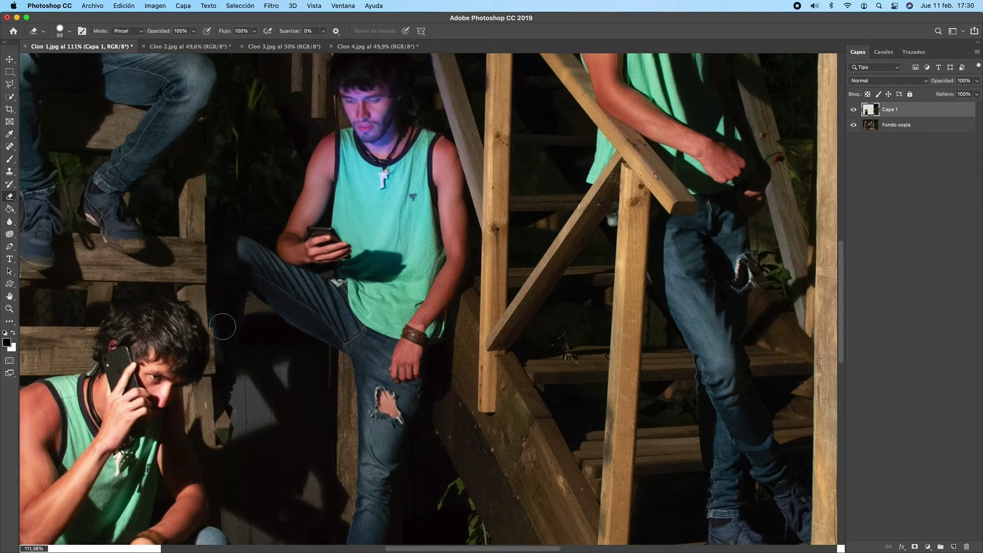
scroll(215, 404, "down", 5)
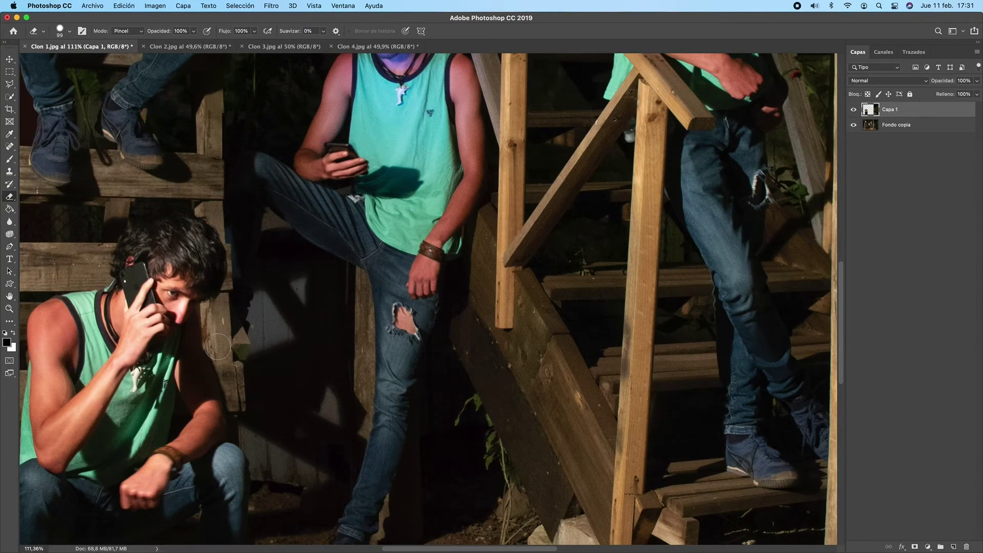
scroll(244, 369, "down", 3)
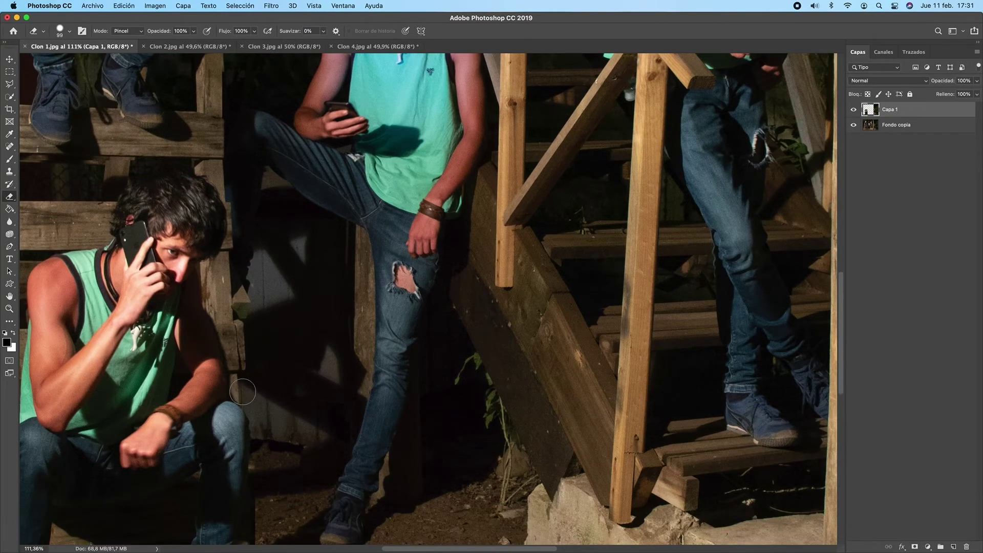
scroll(243, 314, "down", 4)
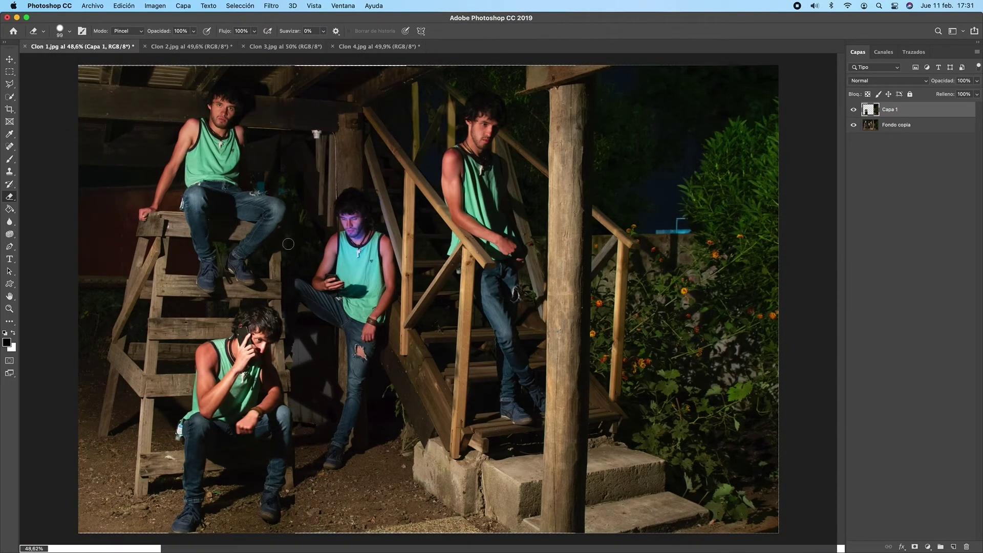
key("super+e")
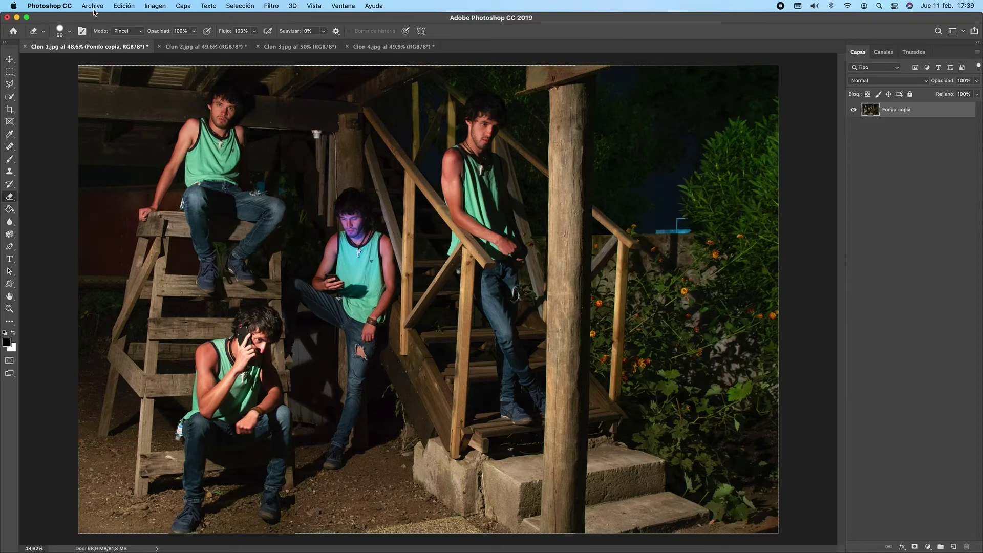
Step: Save the composite as Cuatro clones in JPEG format with quality 12 (Máxima) and the Progresivo option
left_click(92, 7)
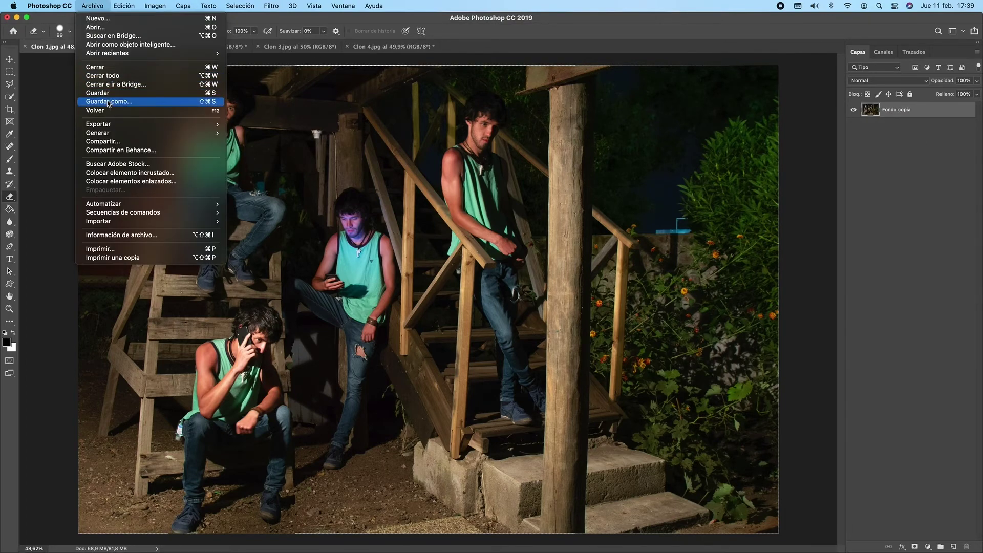
left_click(141, 102)
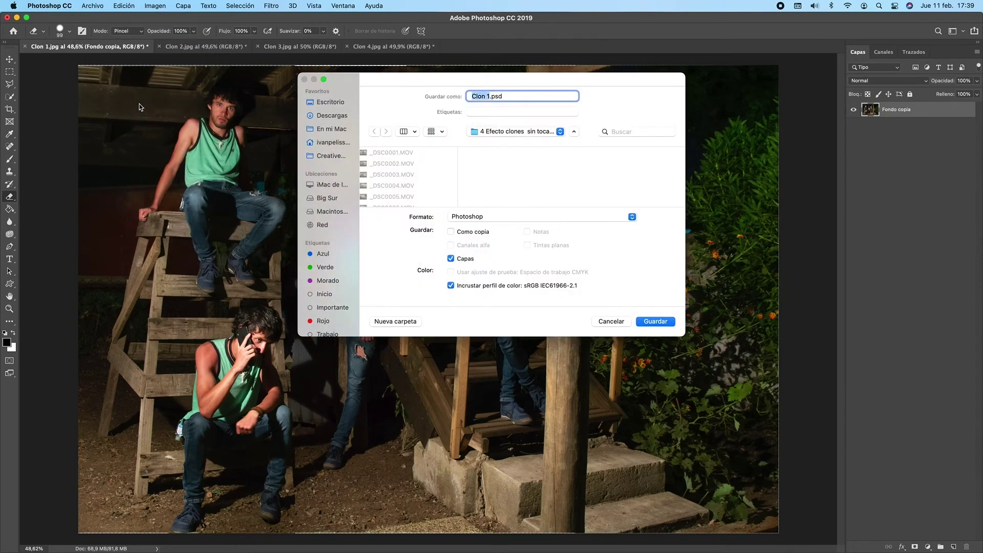
type("Cuatro clones")
left_click(633, 219)
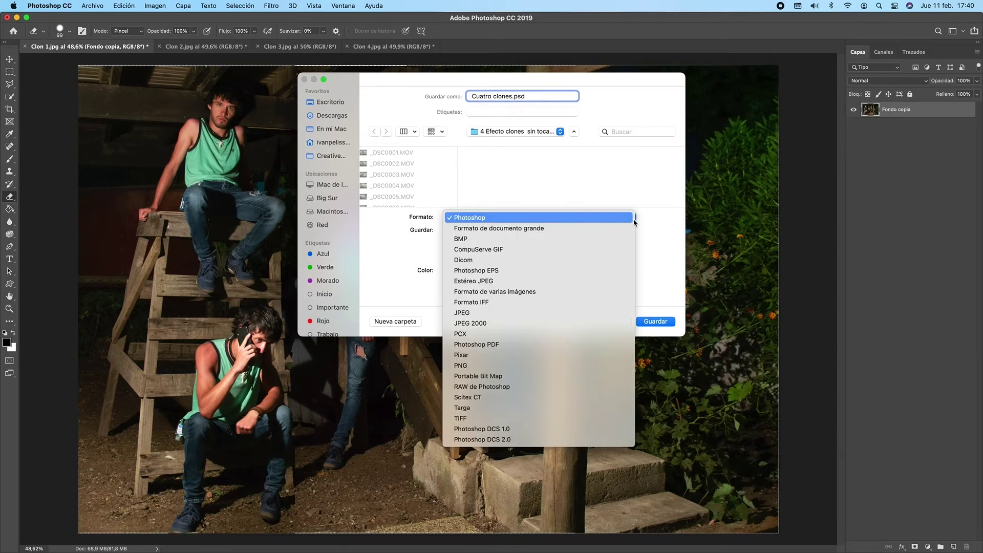
left_click(494, 318)
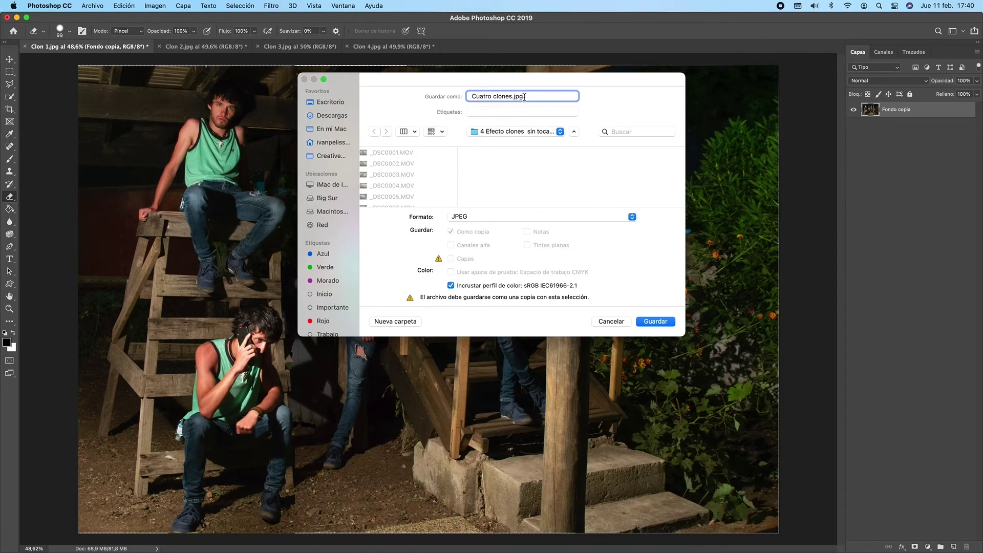
left_click(655, 323)
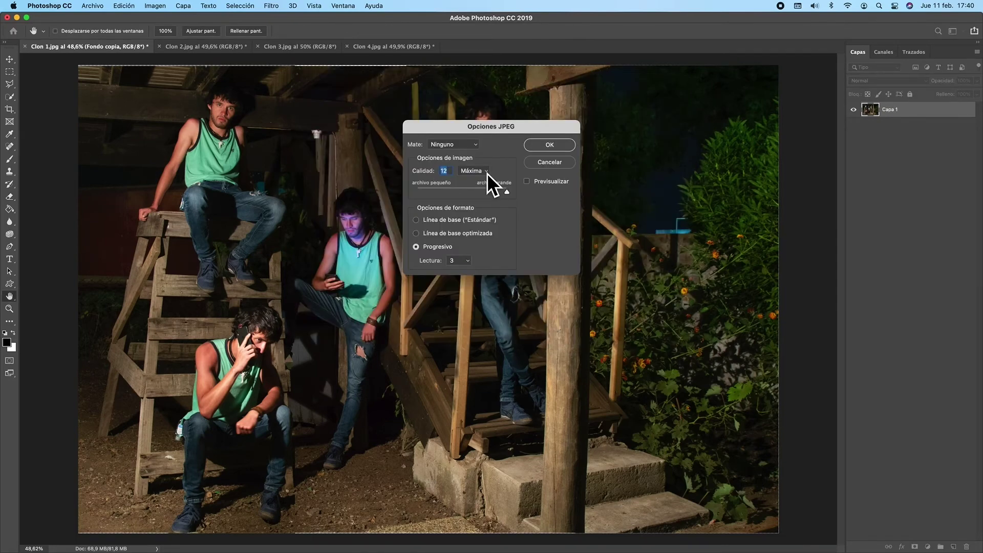
left_click(550, 146)
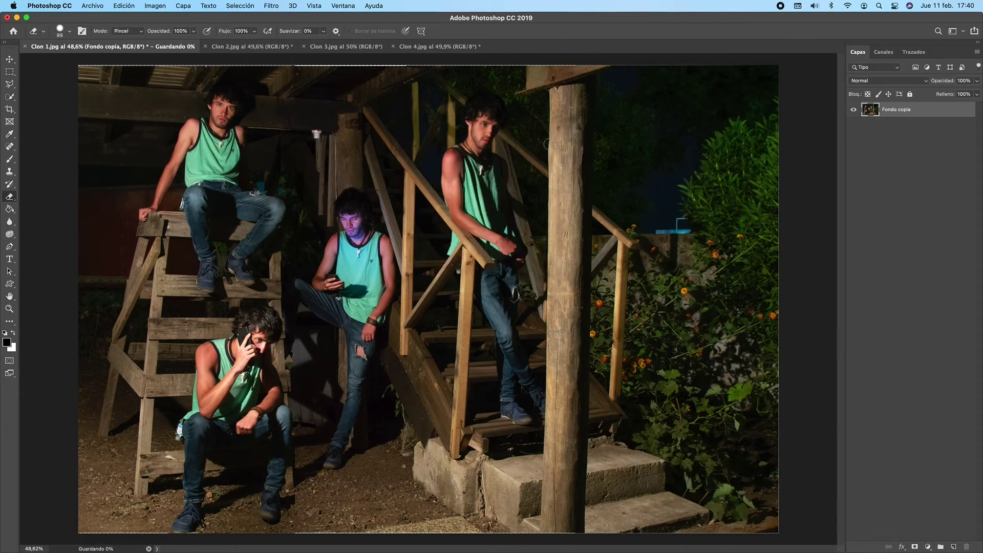